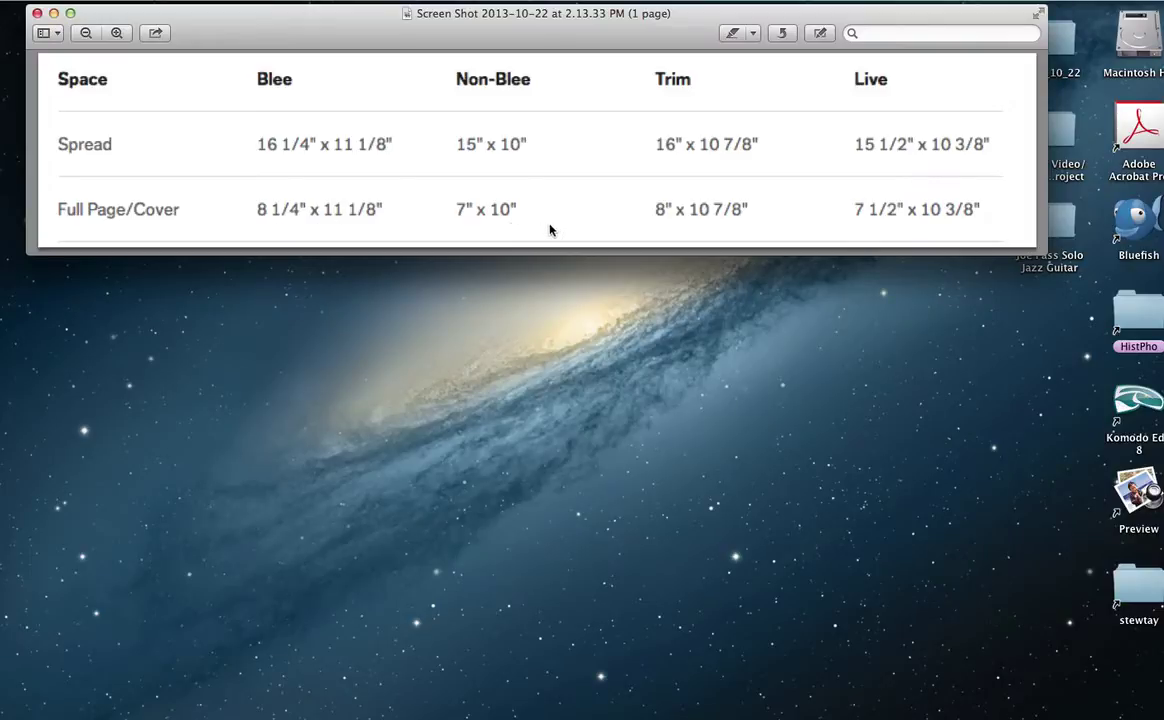
Bring Illustrator in front of the Preview ad-size table with Cmd+Tab.
{"action": "key", "text": "super+Tab"}
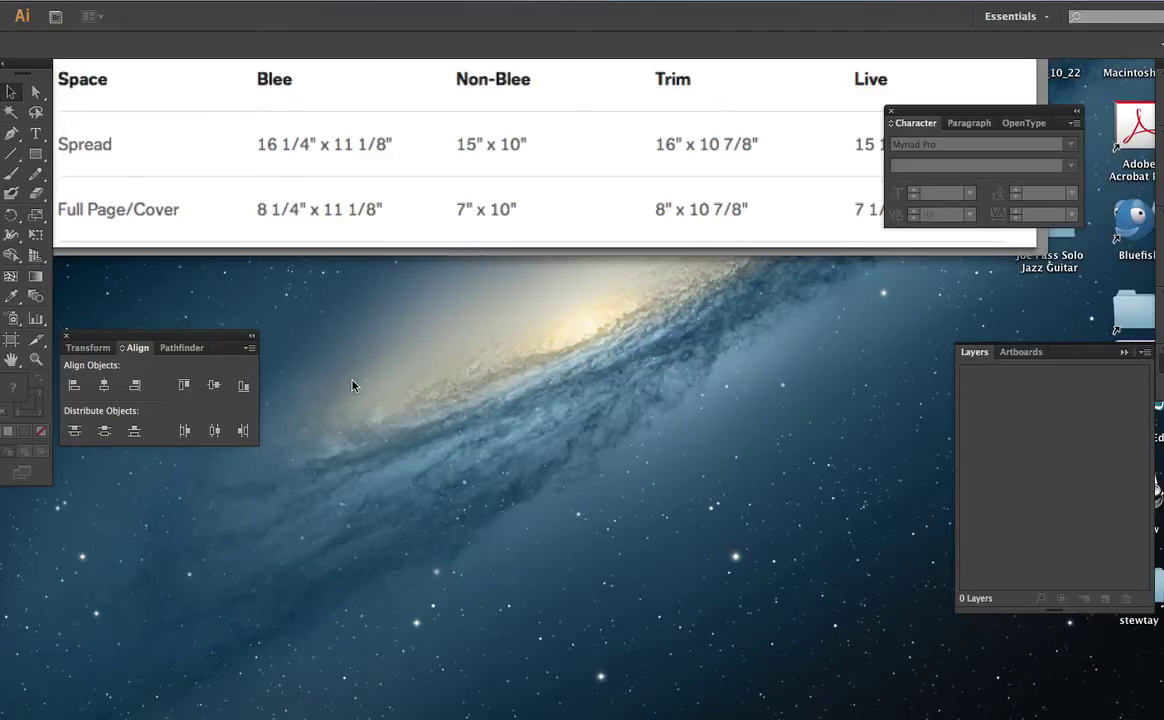
Start a new document in inches with width 8 in and height 10.875 in.
{"action": "key", "text": "super+n"}
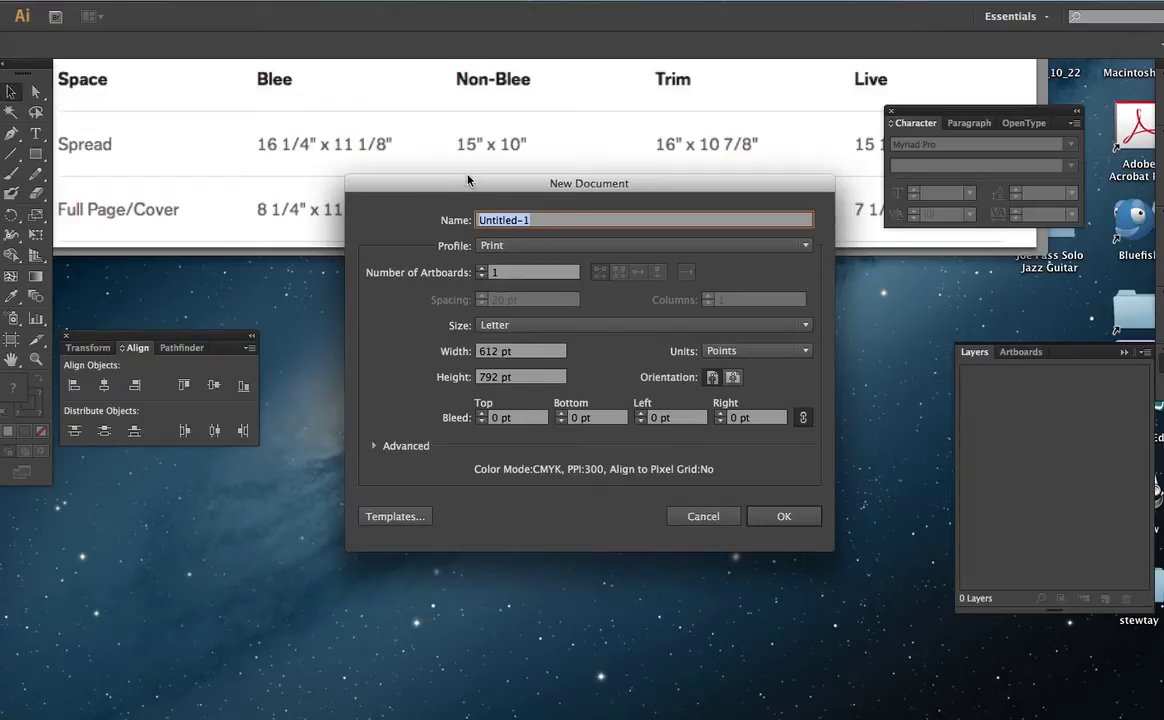
{"action": "left_click_drag", "start_coordinate": [467, 190], "coordinate": [424, 290]}
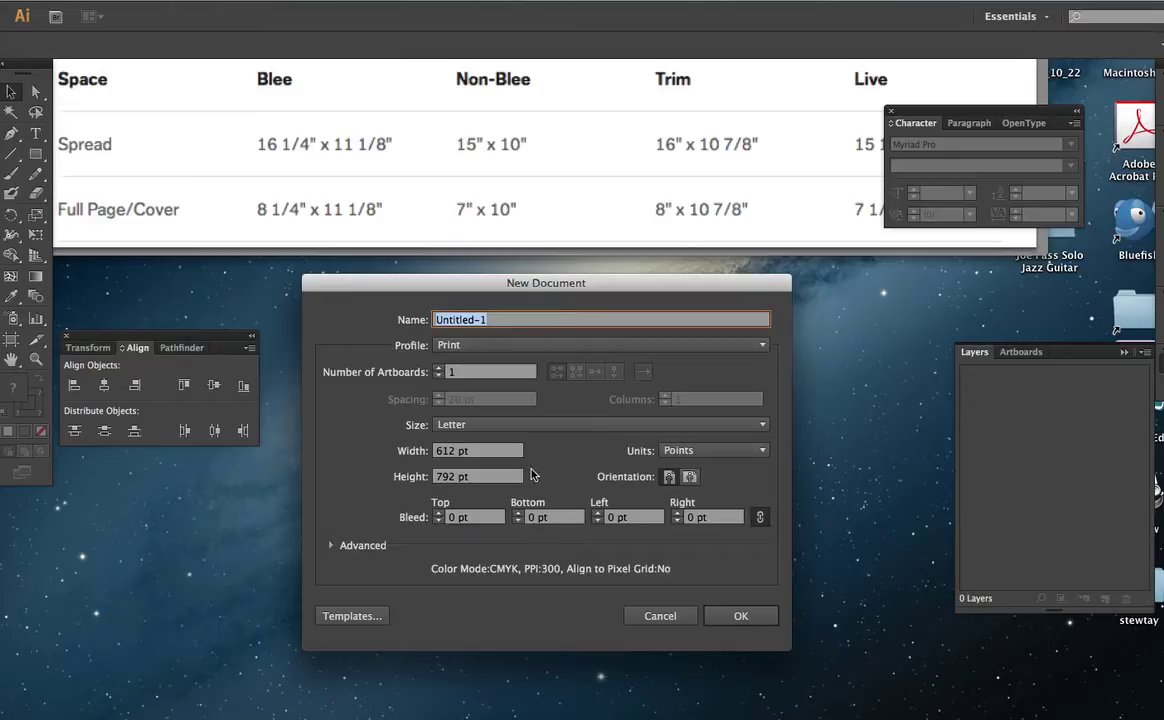
{"action": "left_click", "coordinate": [676, 452]}
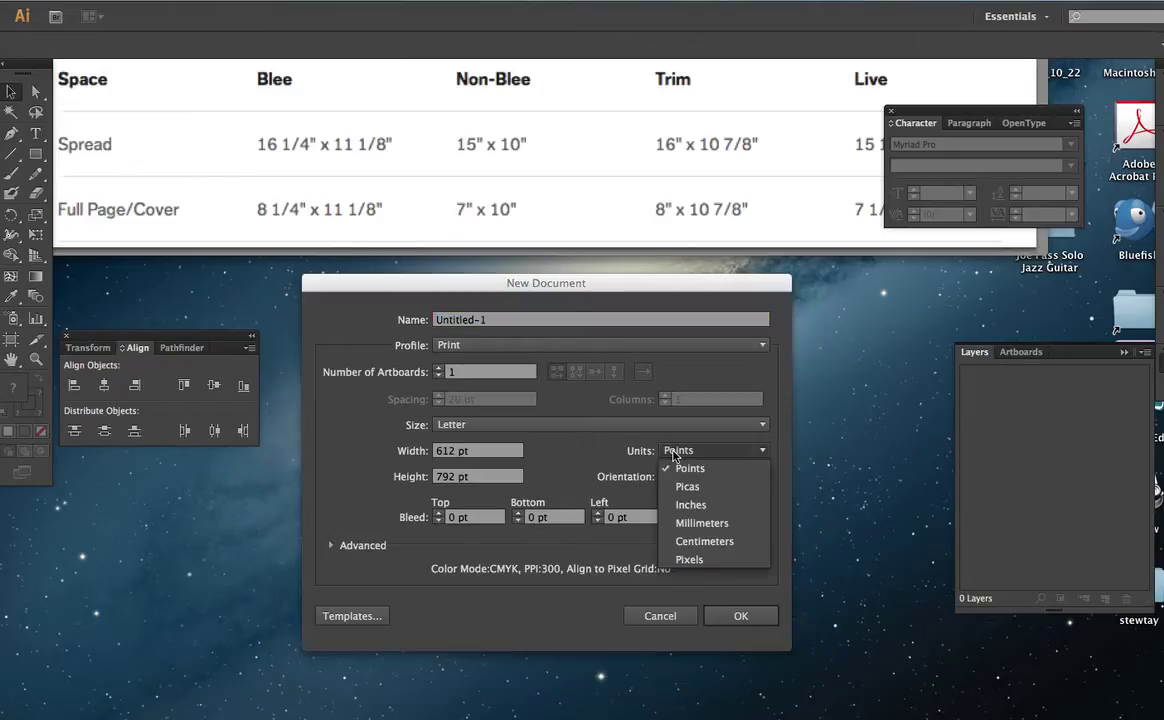
{"action": "left_click", "coordinate": [693, 502]}
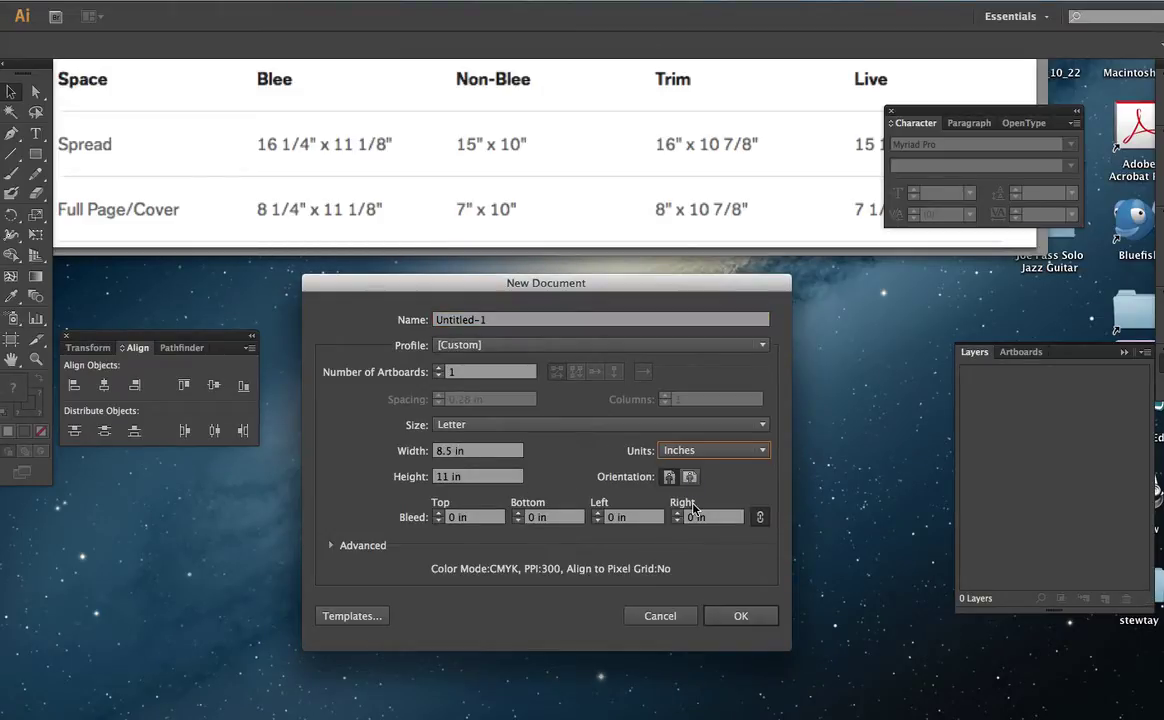
{"action": "left_click", "coordinate": [475, 450]}
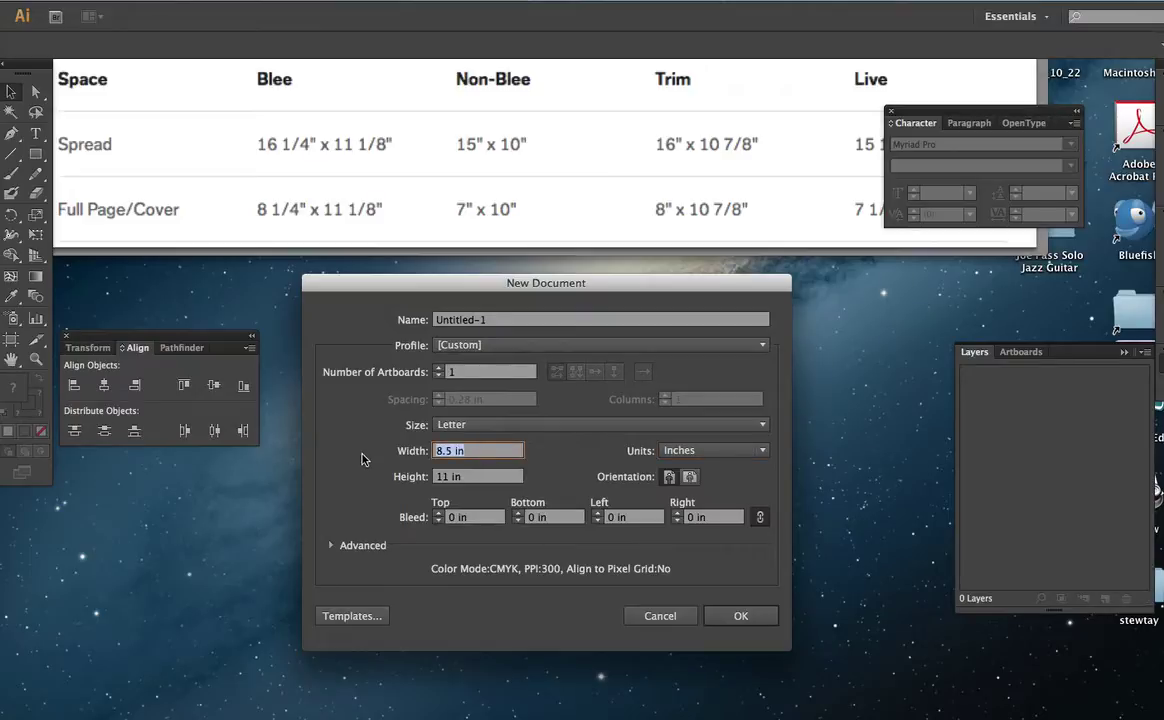
{"action": "type", "text": "8"}
{"action": "key", "text": "Tab"}
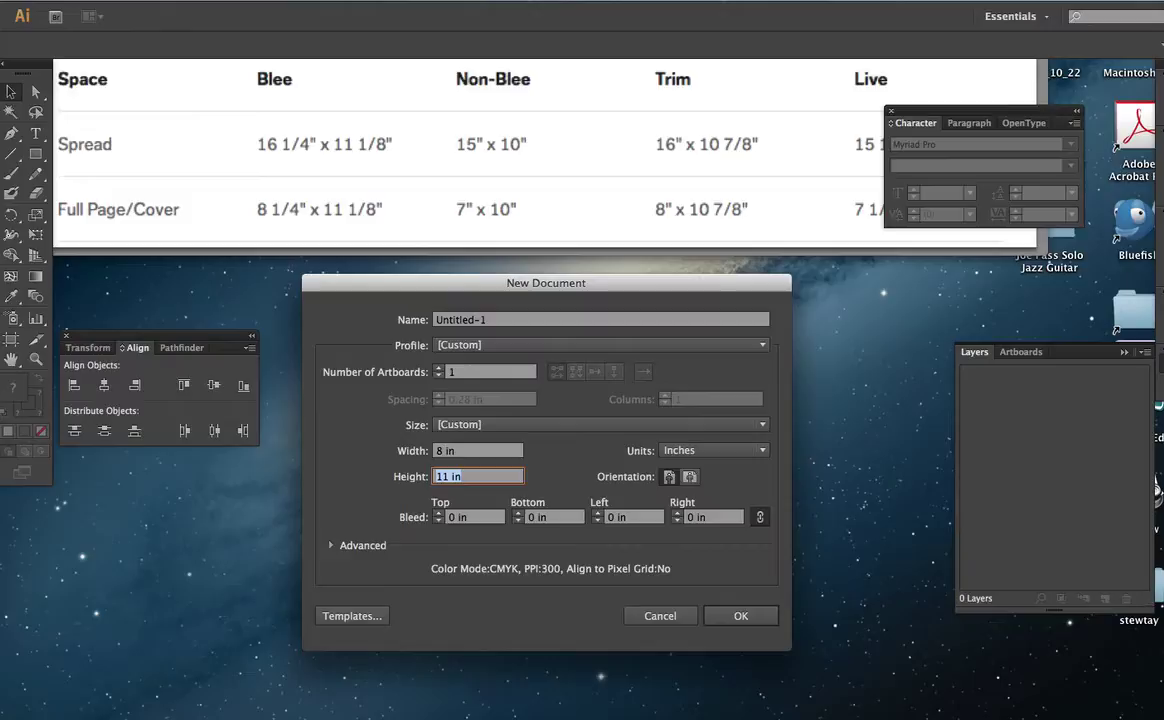
{"action": "type", "text": "10"}
{"action": "type", "text": ".8"}
{"action": "type", "text": "875"}
Give the document a 0.125 in bleed on all sides and create it.
{"action": "left_click", "coordinate": [457, 518]}
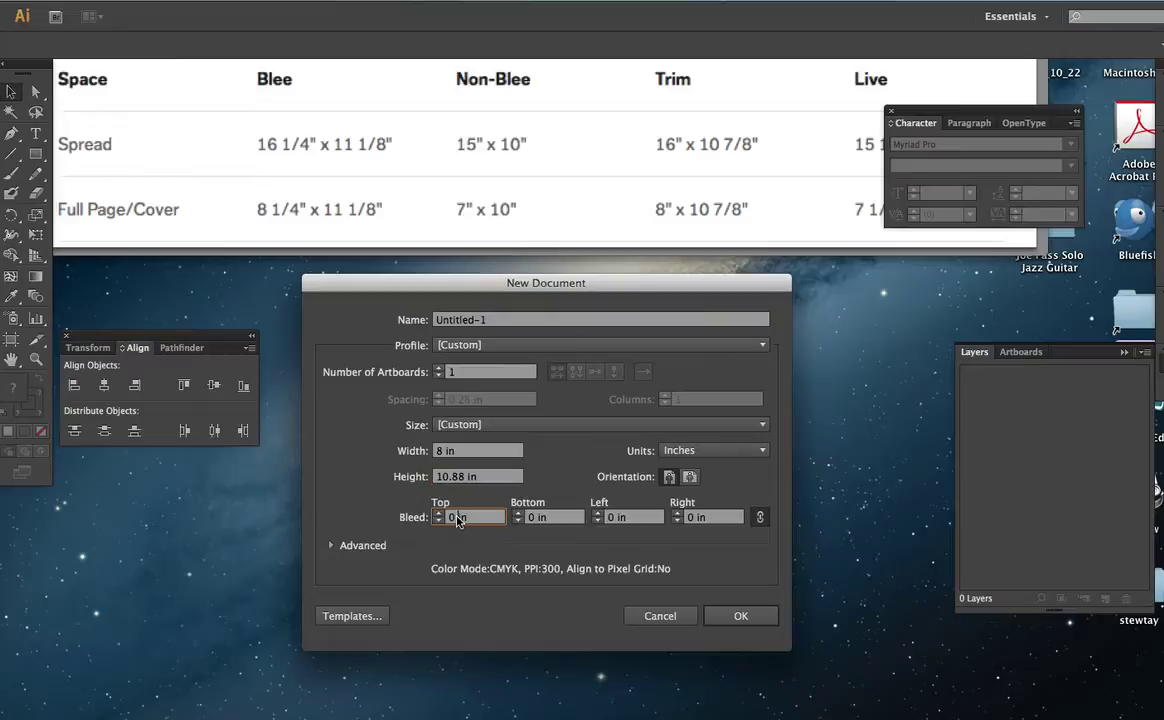
{"action": "left_click_drag", "start_coordinate": [457, 518], "coordinate": [439, 518]}
{"action": "type", "text": ".12in"}
{"action": "key", "text": "Left"}
{"action": "key", "text": "Left"}
{"action": "type", "text": "5"}
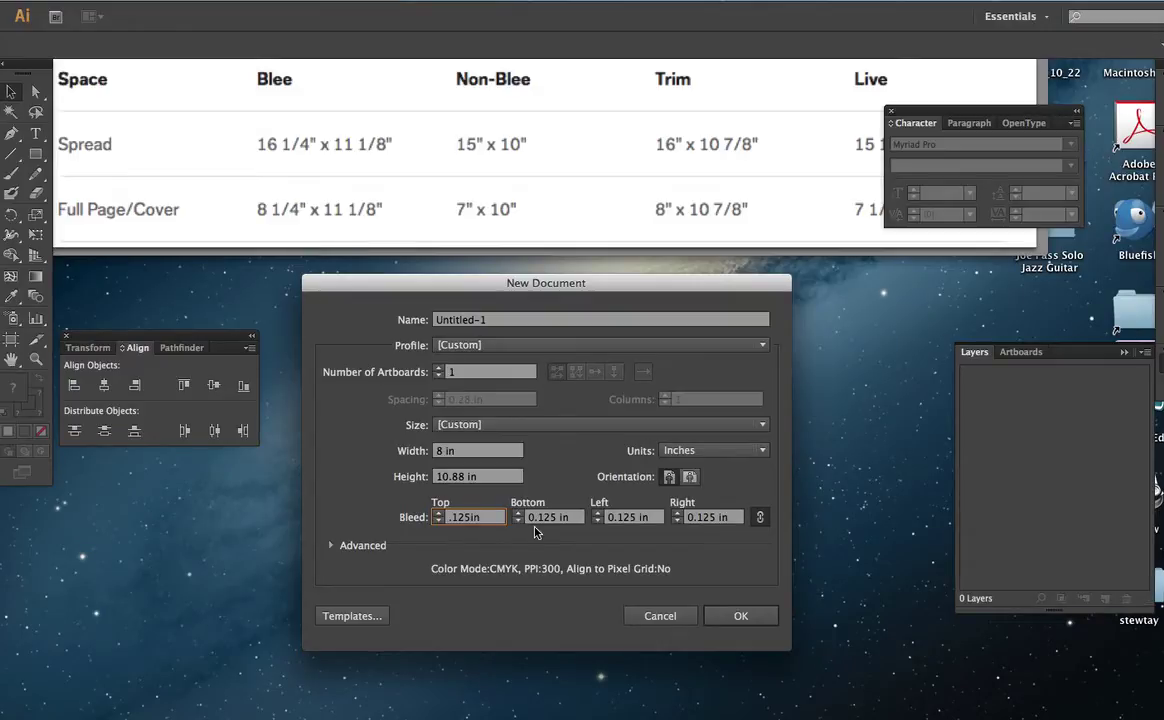
{"action": "left_click", "coordinate": [729, 616]}
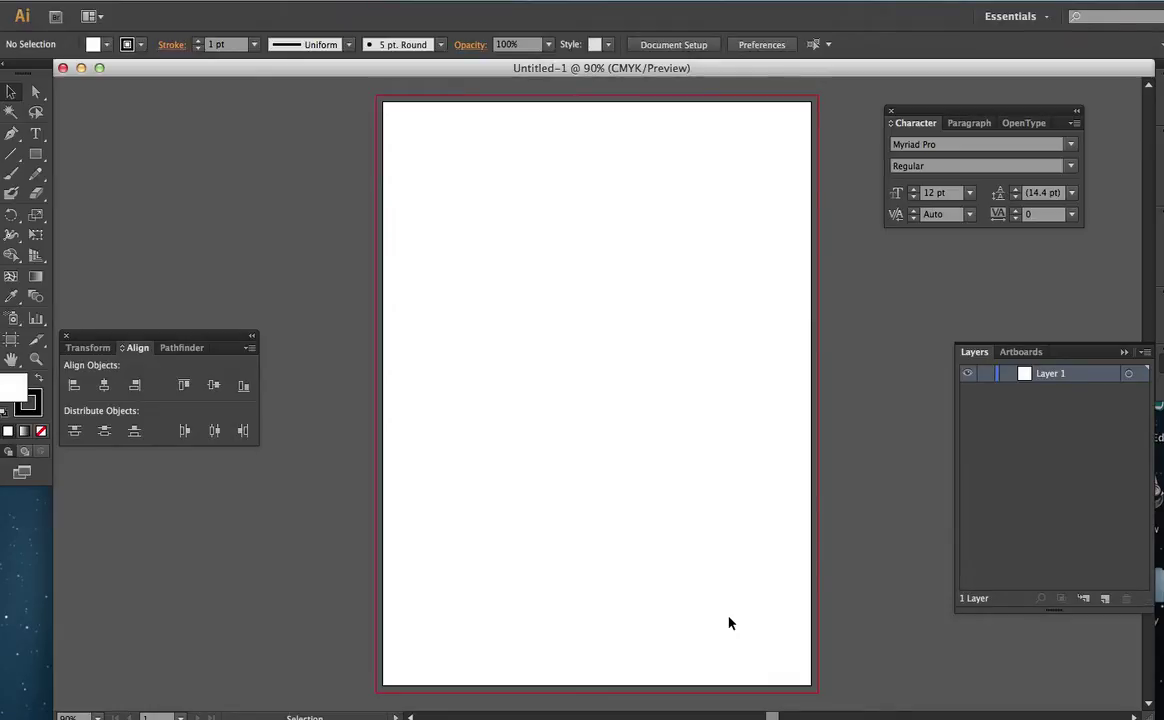
{"action": "key", "text": "a"}
{"action": "key", "text": "v"}
{"action": "key", "text": "super+Tab"}
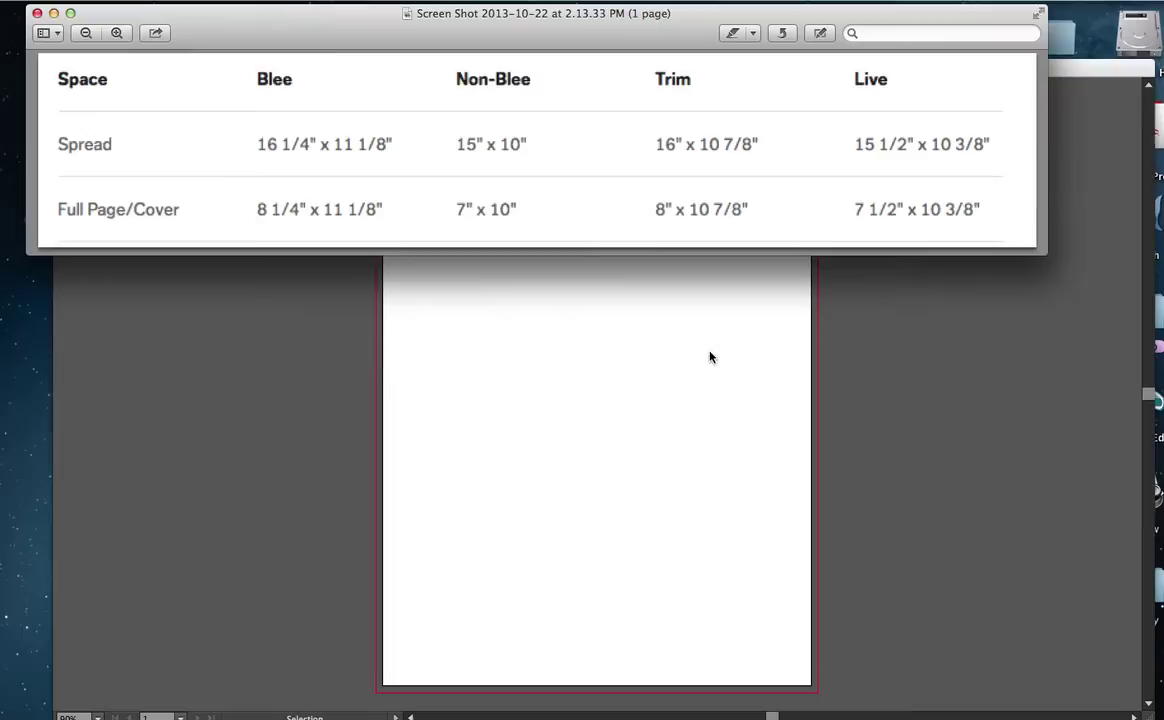
{"action": "left_click", "coordinate": [559, 408]}
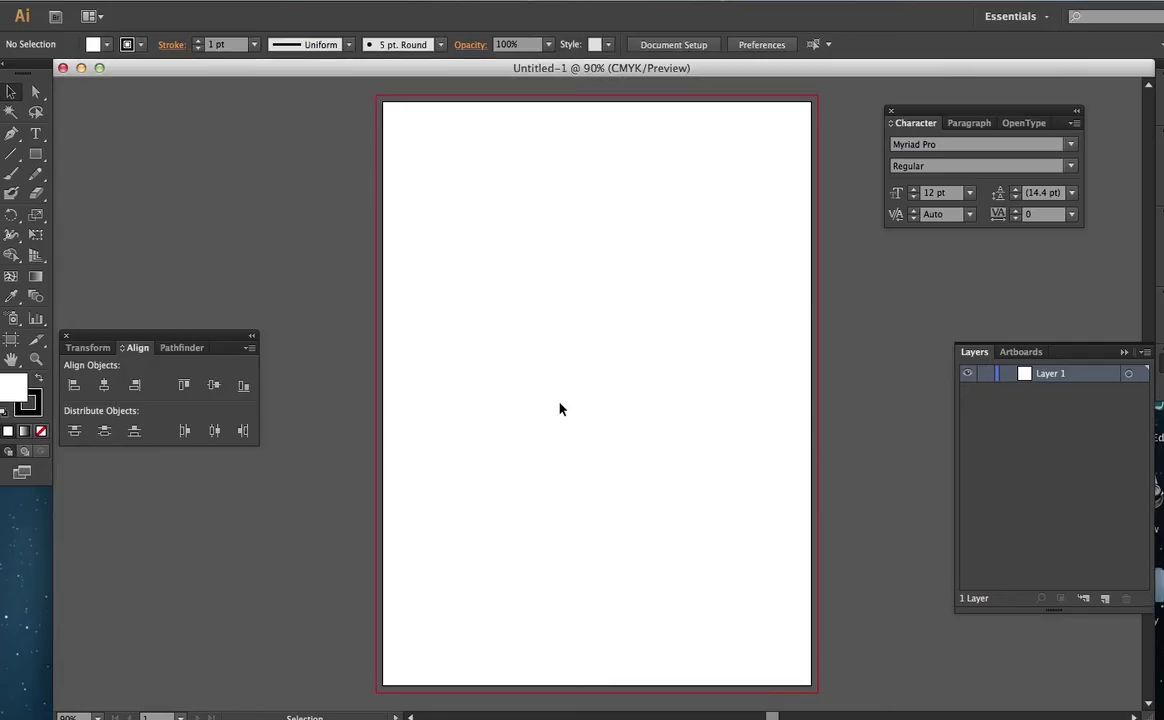
Start a no-fill rectangle and enter a 7.5 in width, checking the live-area size in Preview.
{"action": "left_click", "coordinate": [36, 156]}
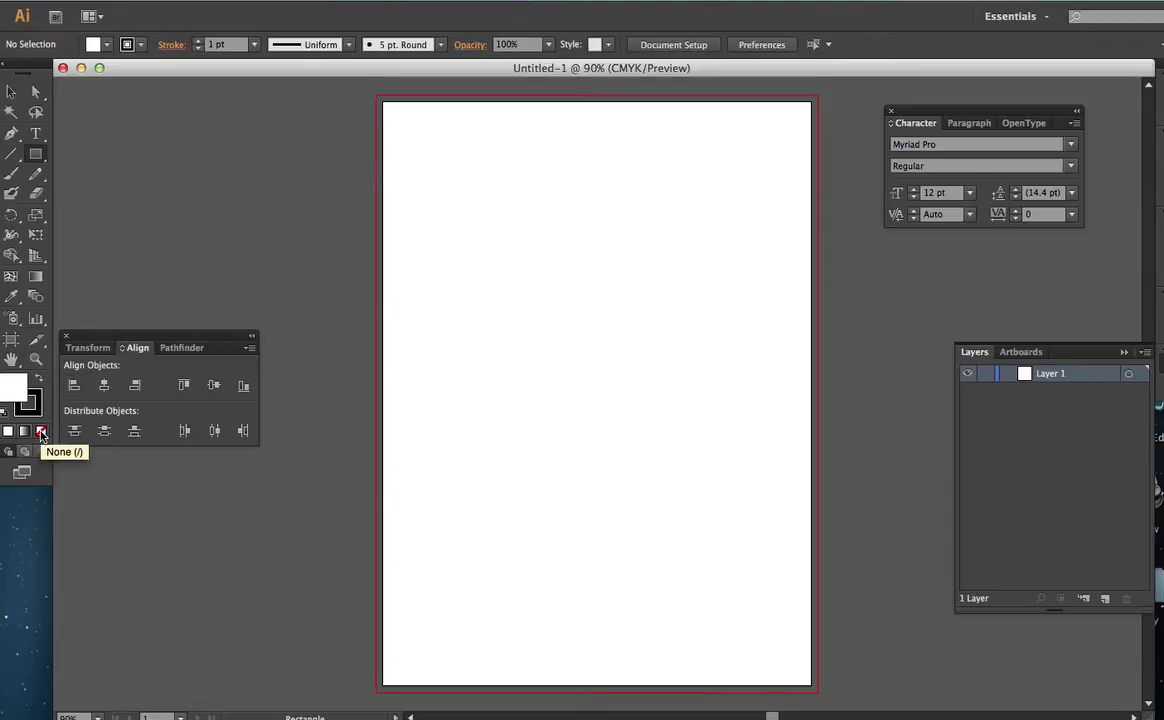
{"action": "left_click", "coordinate": [41, 434]}
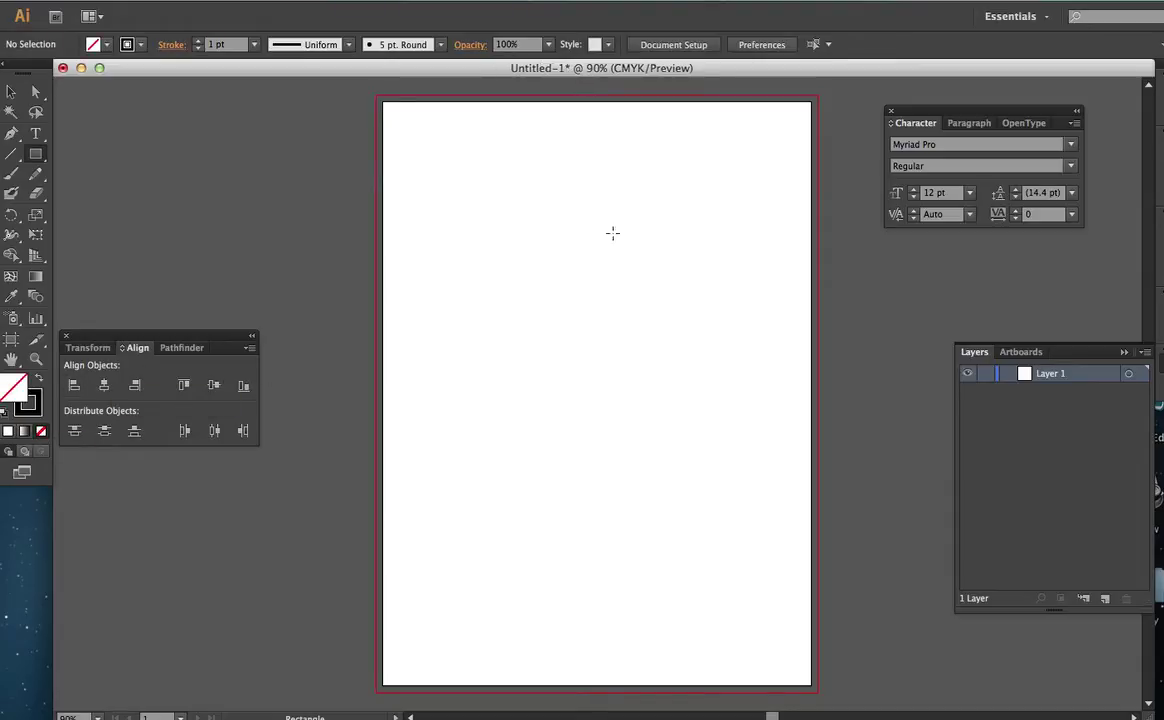
{"action": "left_click", "coordinate": [532, 286]}
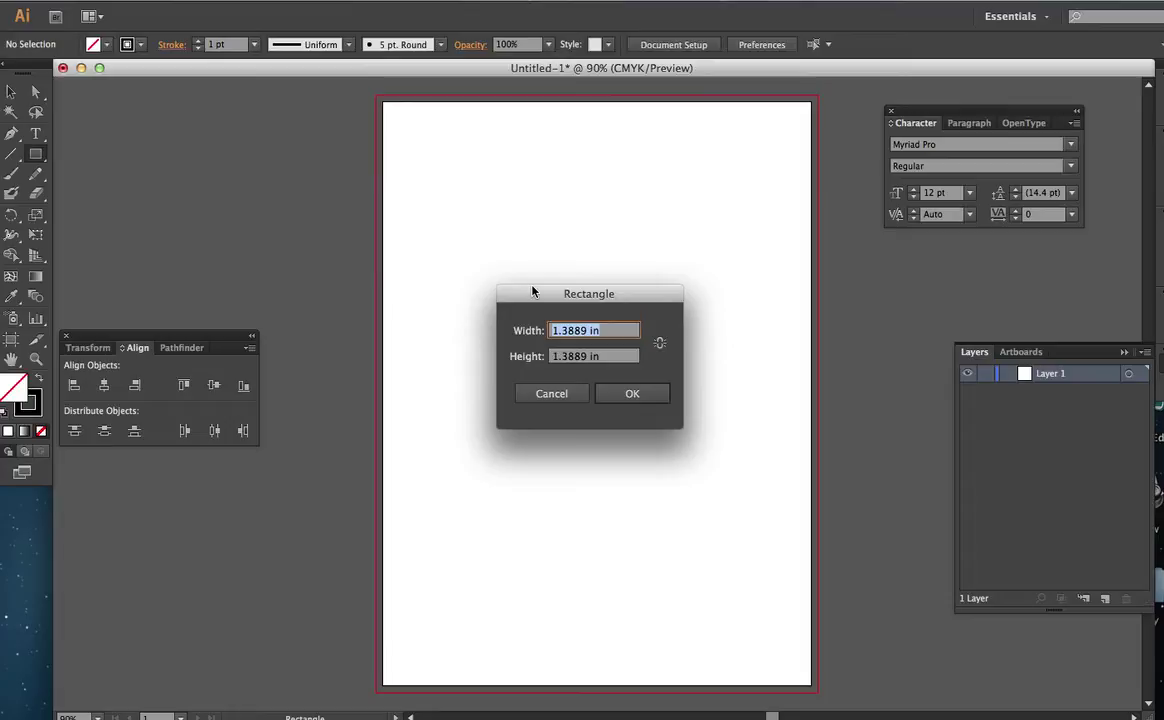
{"action": "key", "text": "super+Tab"}
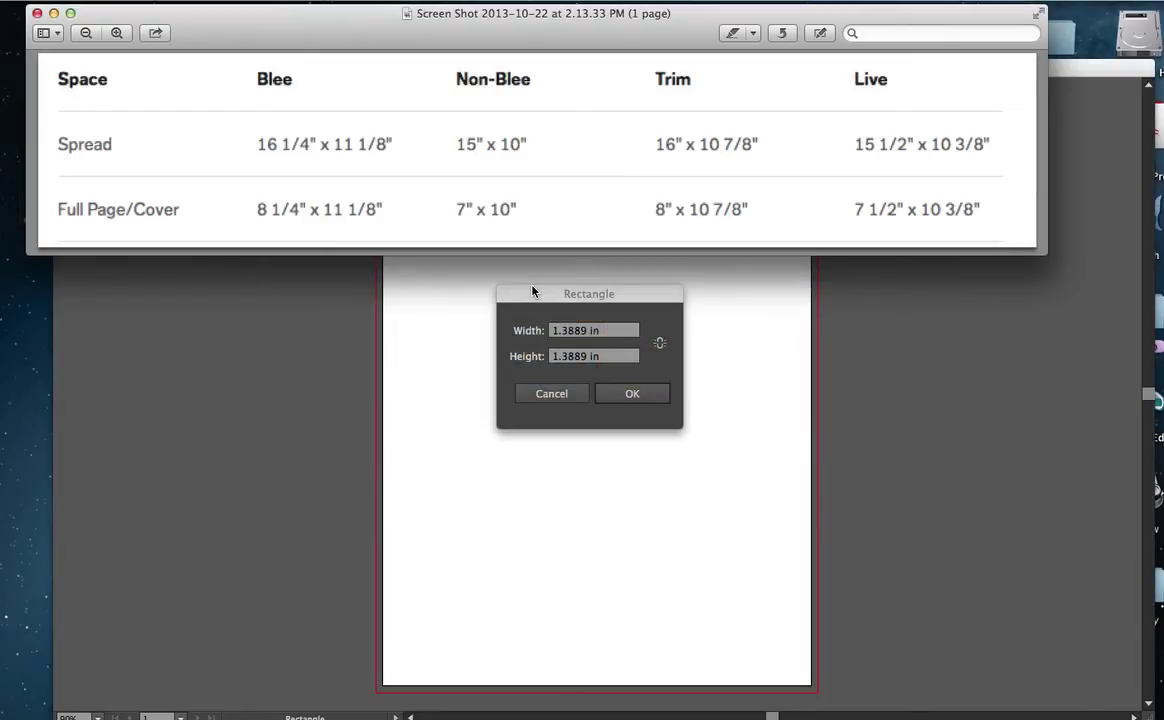
{"action": "key", "text": "super+Tab"}
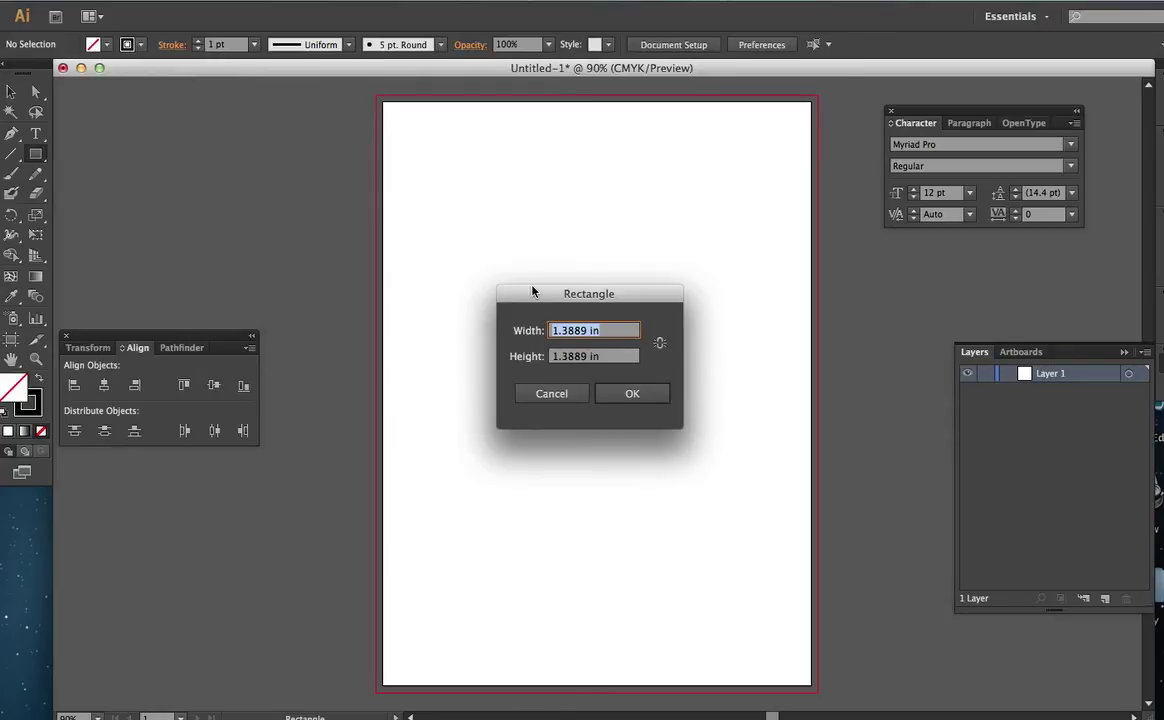
{"action": "type", "text": "7.5"}
{"action": "key", "text": "Tab"}
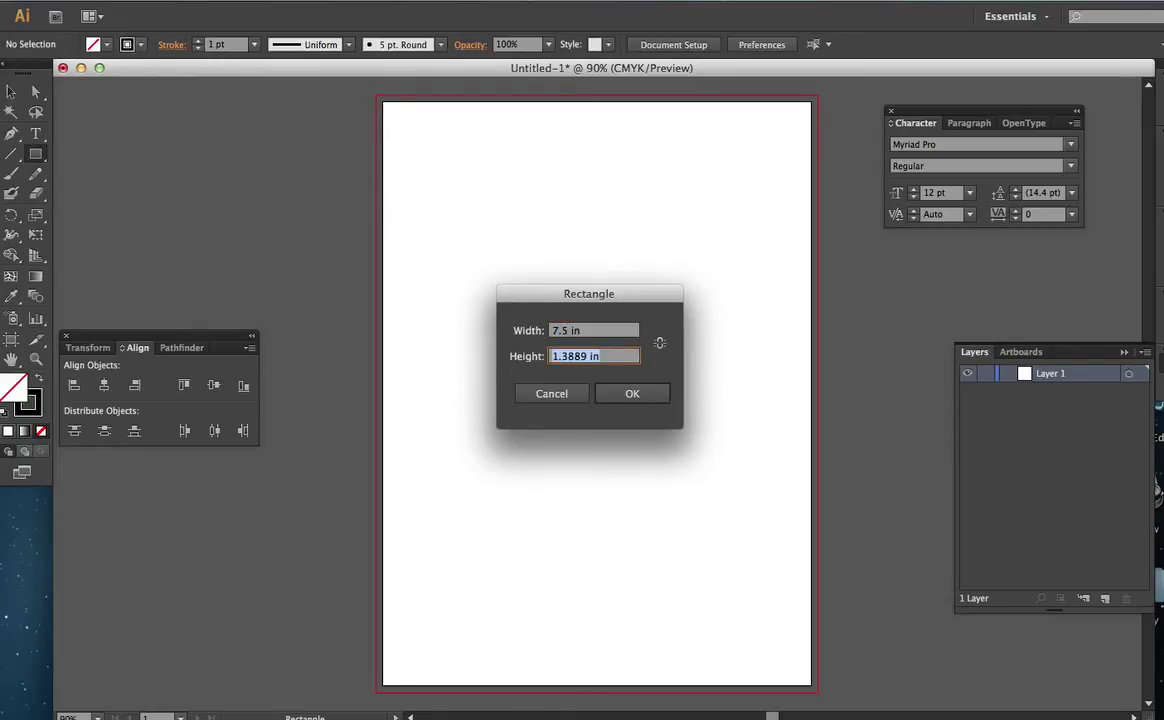
Set the rectangle height to 10.375 in and create the rectangle.
{"action": "key", "text": "super+Tab"}
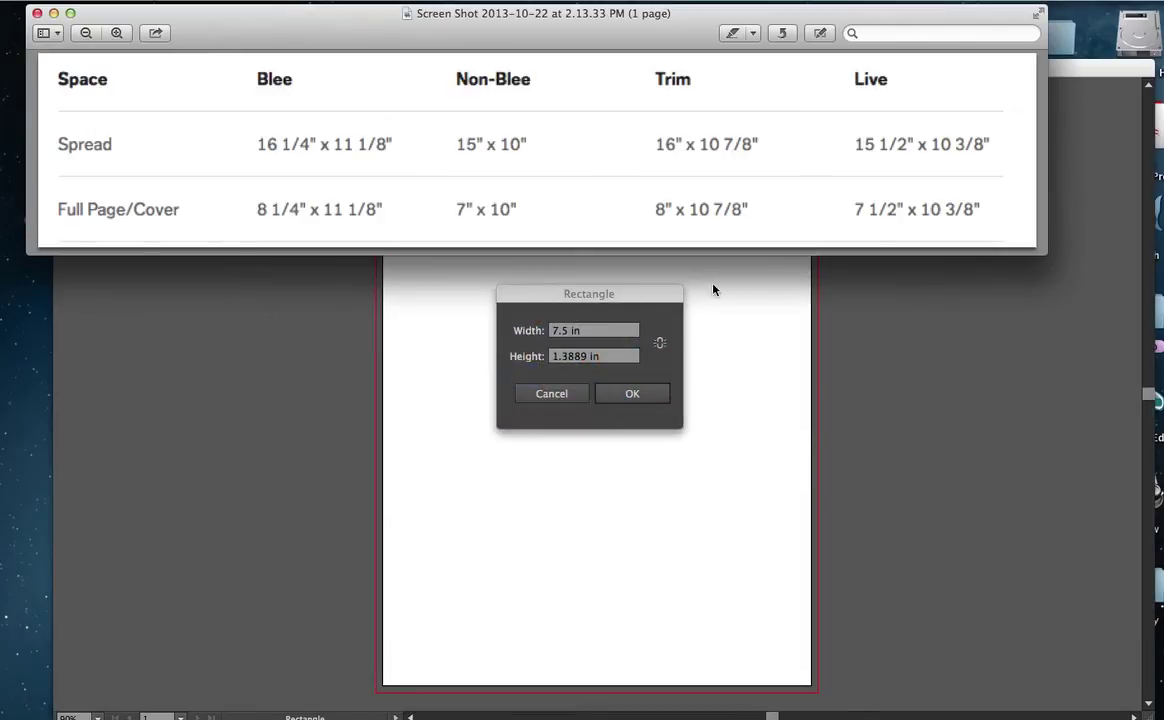
{"action": "key", "text": "super+Tab"}
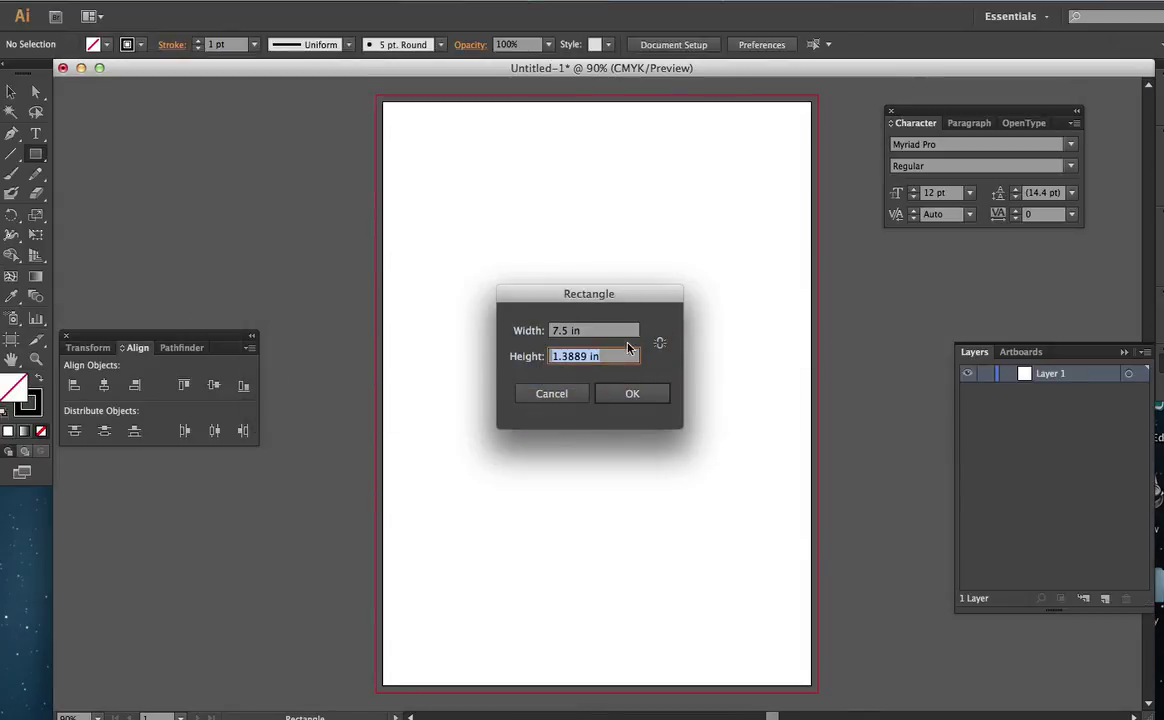
{"action": "left_click", "coordinate": [601, 356]}
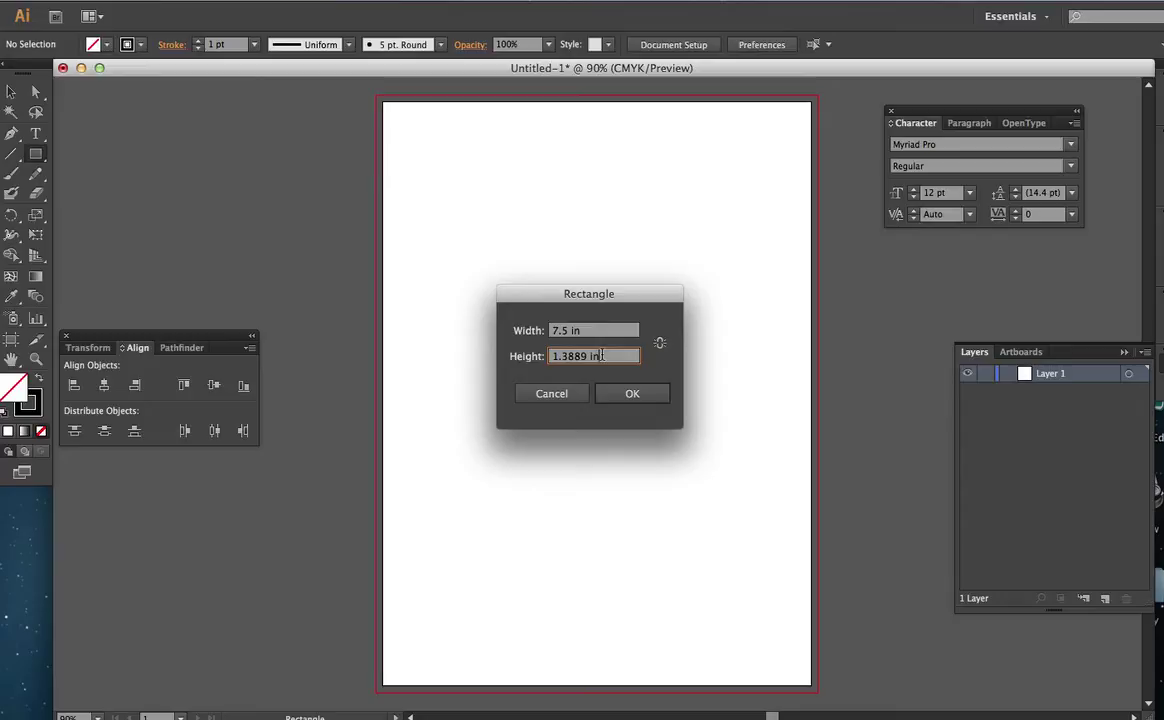
{"action": "left_click", "coordinate": [590, 356]}
{"action": "left_click_drag", "start_coordinate": [590, 356], "coordinate": [475, 326]}
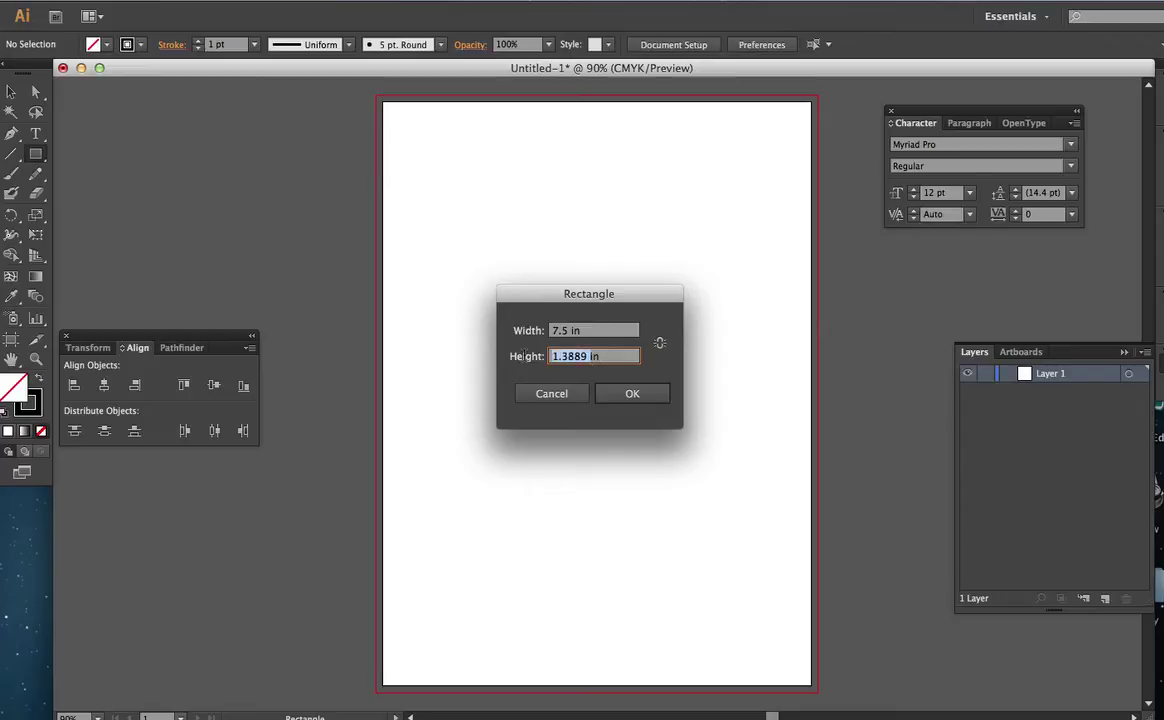
{"action": "type", "text": "10."}
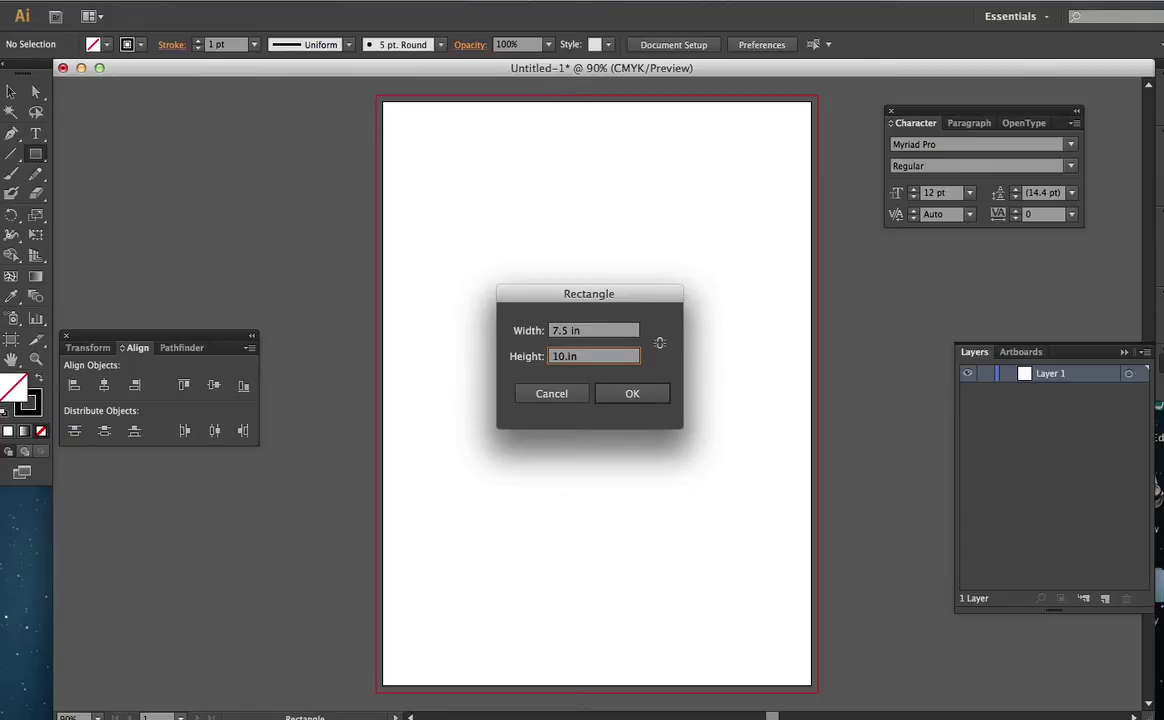
{"action": "type", "text": "375"}
{"action": "left_click", "coordinate": [631, 393]}
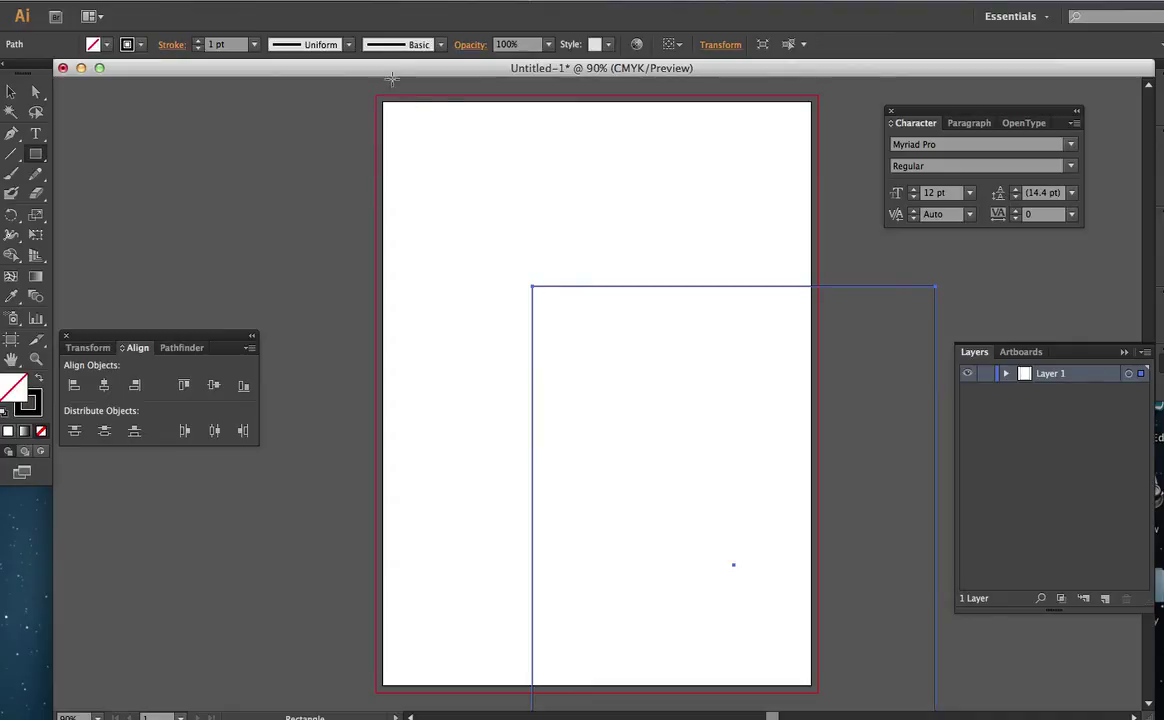
Reposition the Align panel and reveal its additional options.
{"action": "left_click", "coordinate": [432, 2]}
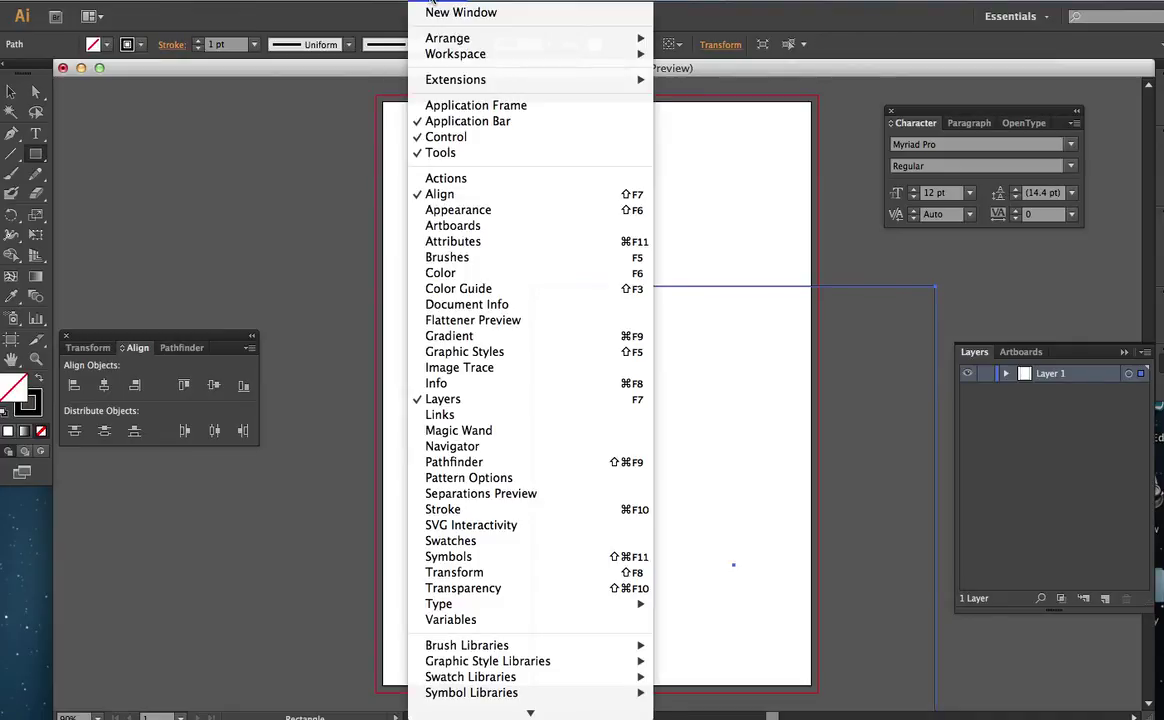
{"action": "left_click", "coordinate": [276, 243]}
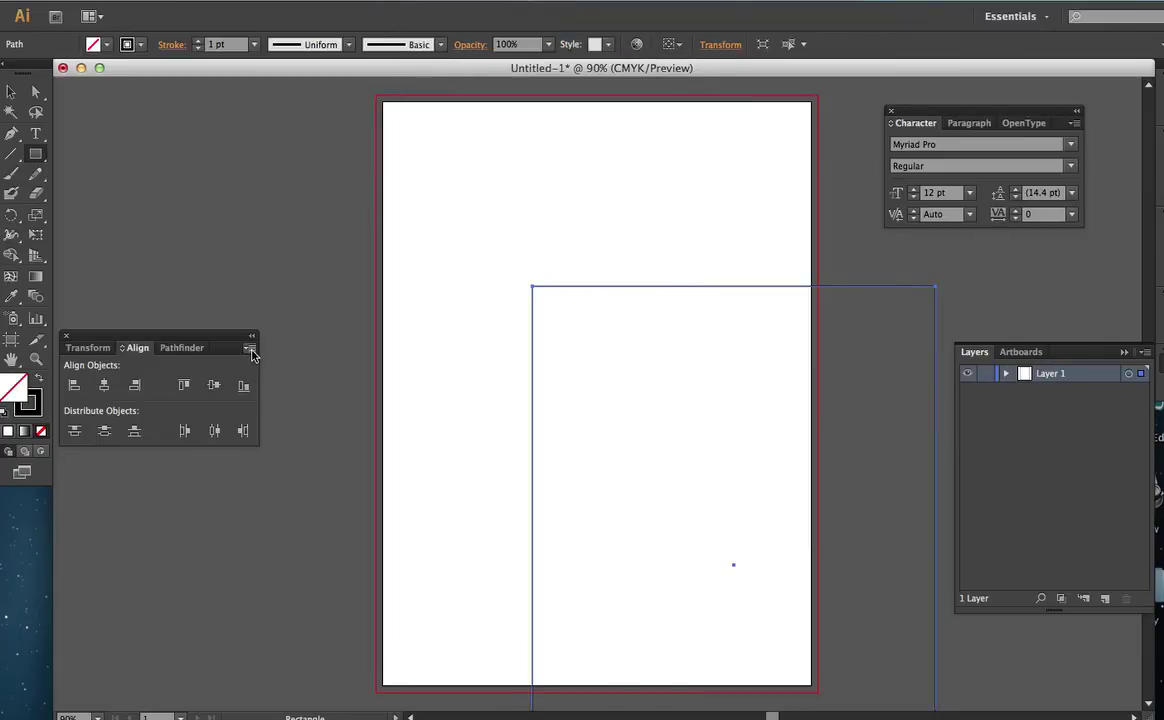
{"action": "left_click_drag", "start_coordinate": [210, 340], "coordinate": [220, 286]}
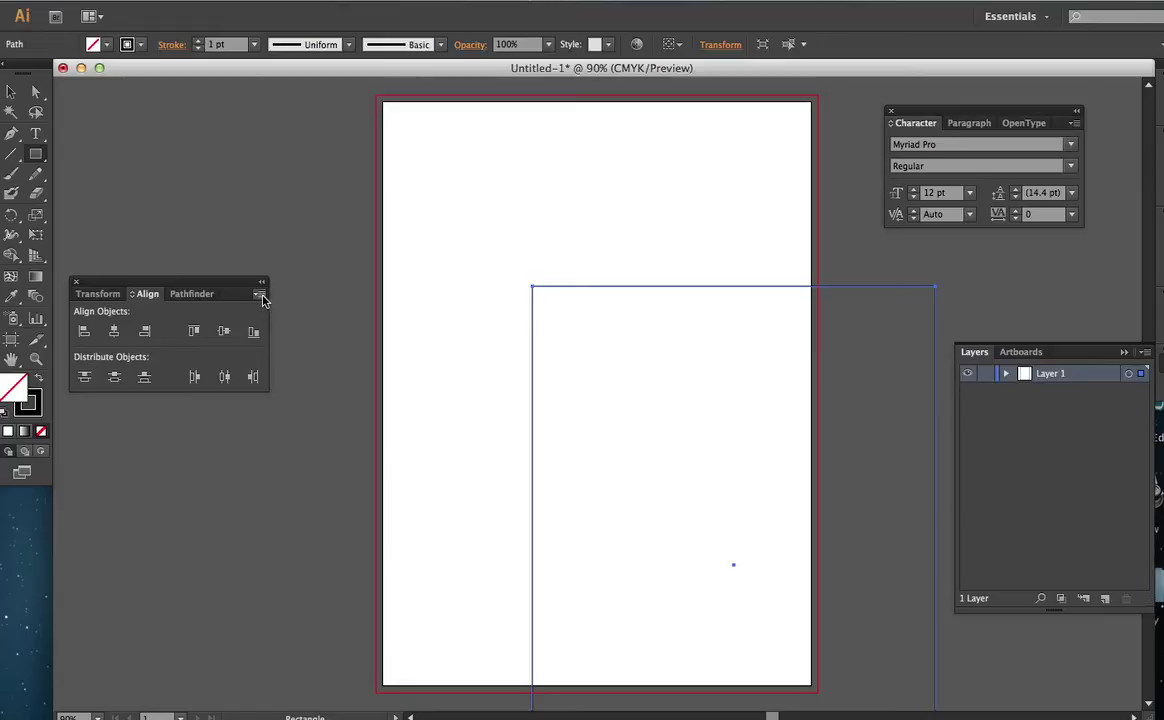
{"action": "left_click", "coordinate": [260, 296]}
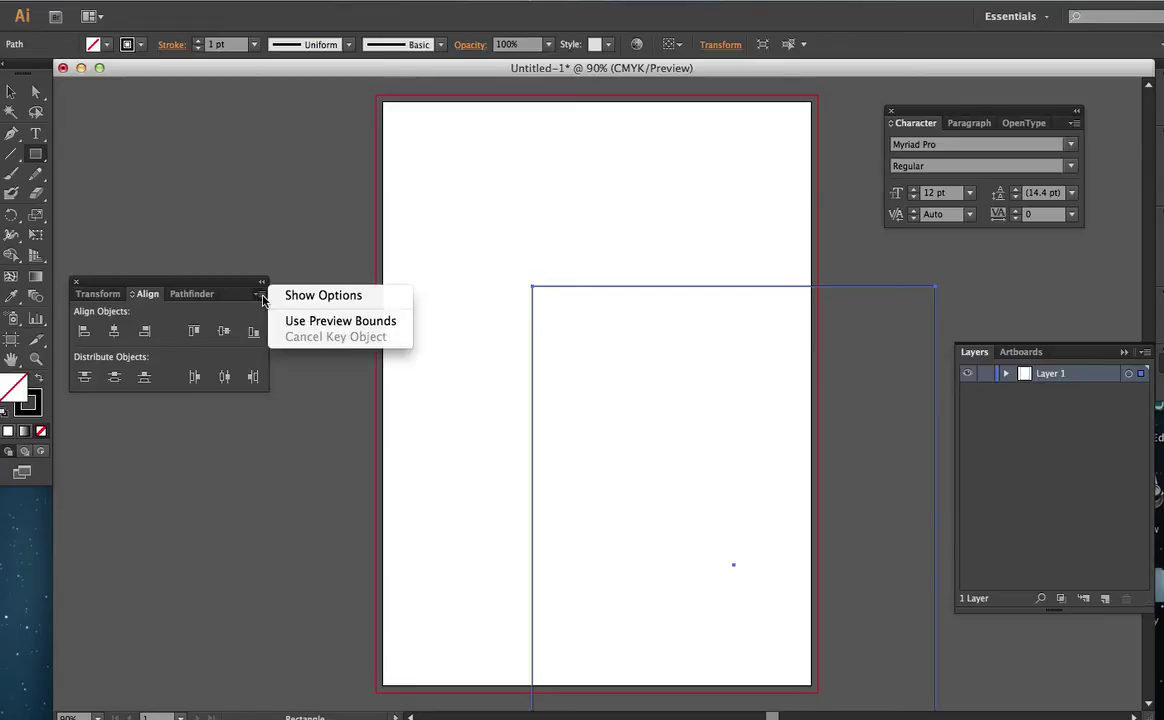
{"action": "left_click", "coordinate": [320, 296]}
Align to the artboard and centre the rectangle horizontally and vertically.
{"action": "left_click", "coordinate": [247, 423]}
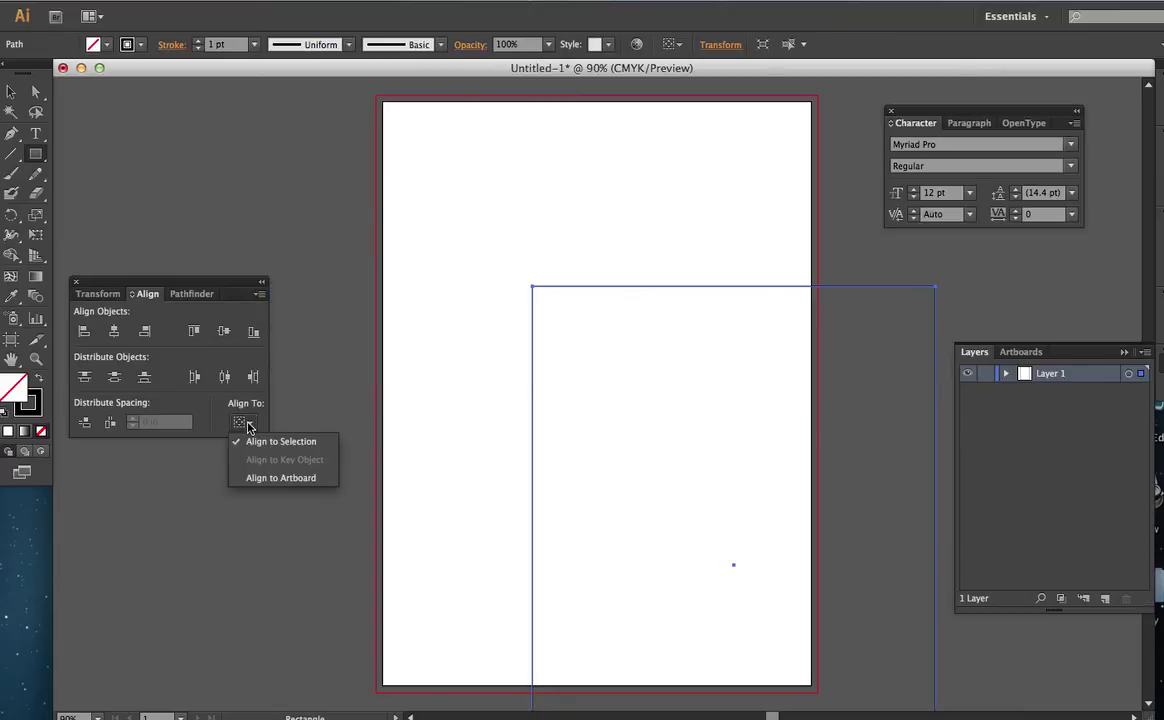
{"action": "left_click", "coordinate": [260, 478]}
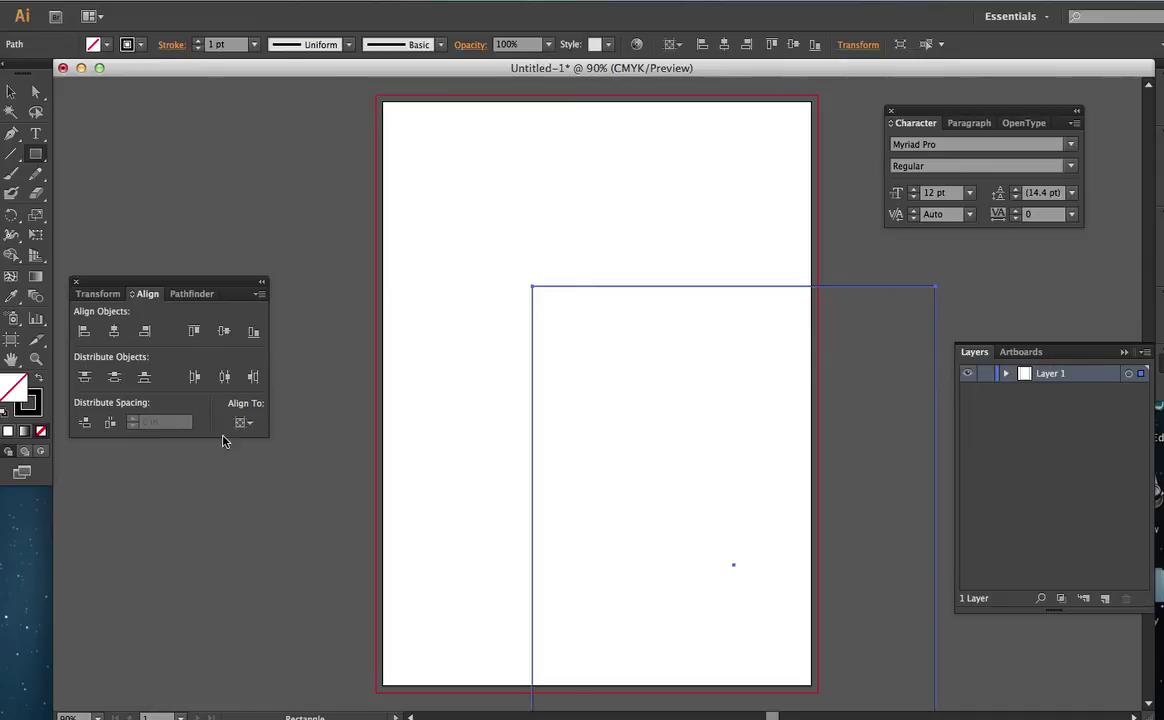
{"action": "left_click", "coordinate": [114, 333]}
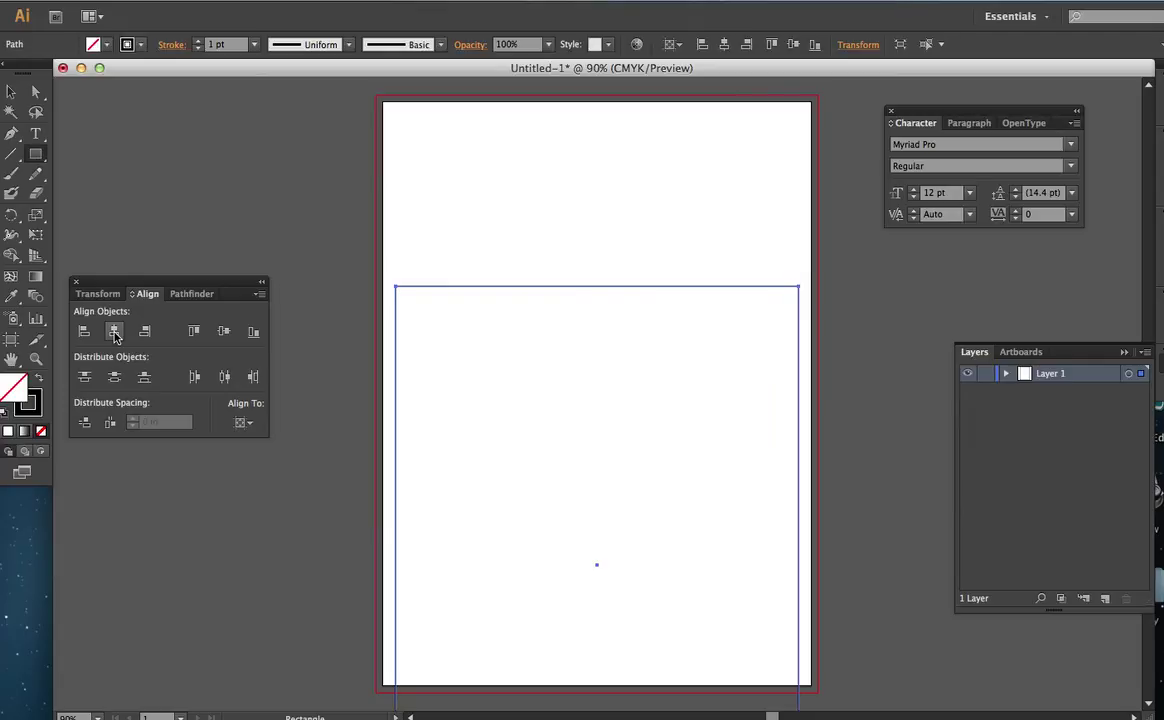
{"action": "left_click", "coordinate": [224, 333]}
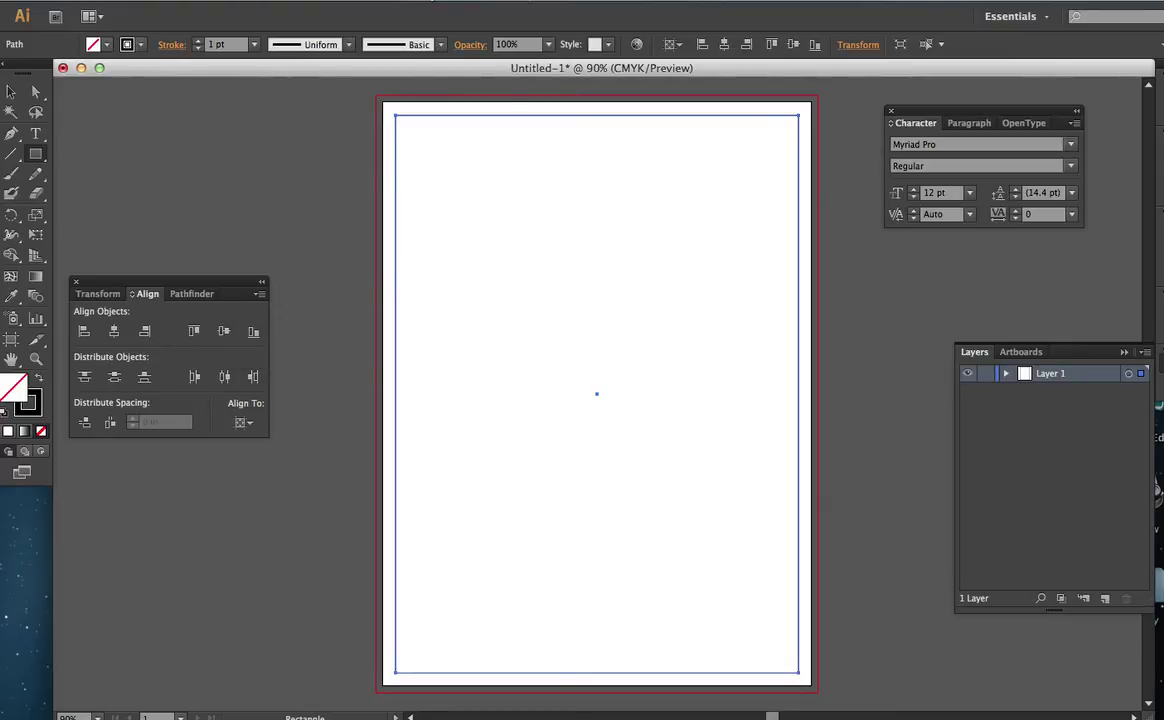
Convert the centred rectangle into a guide with View > Guides > Make Guides.
{"action": "left_click", "coordinate": [355, 3]}
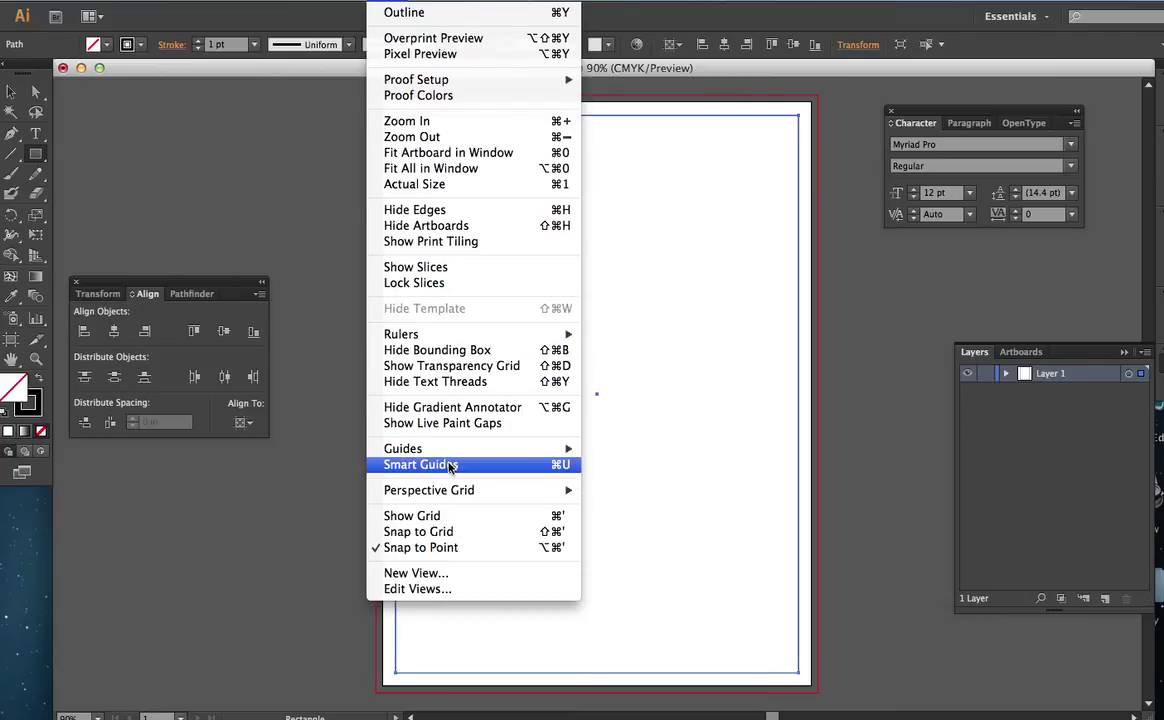
{"action": "mouse_move", "coordinate": [449, 452]}
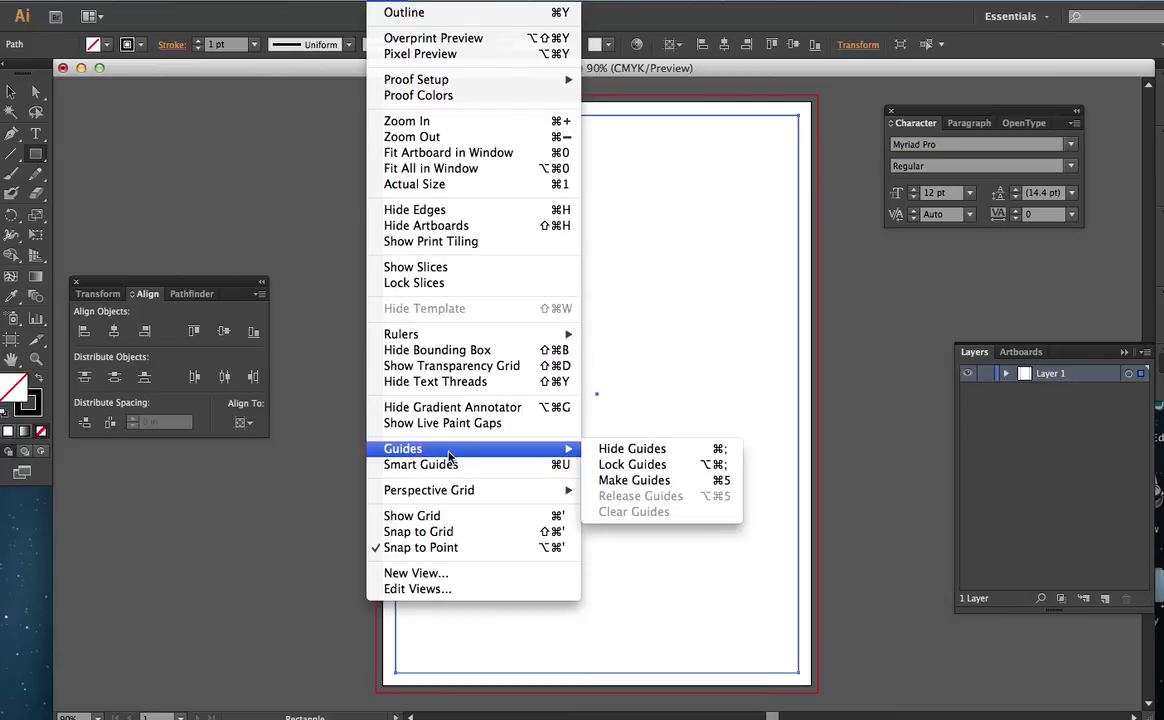
{"action": "left_click", "coordinate": [645, 481]}
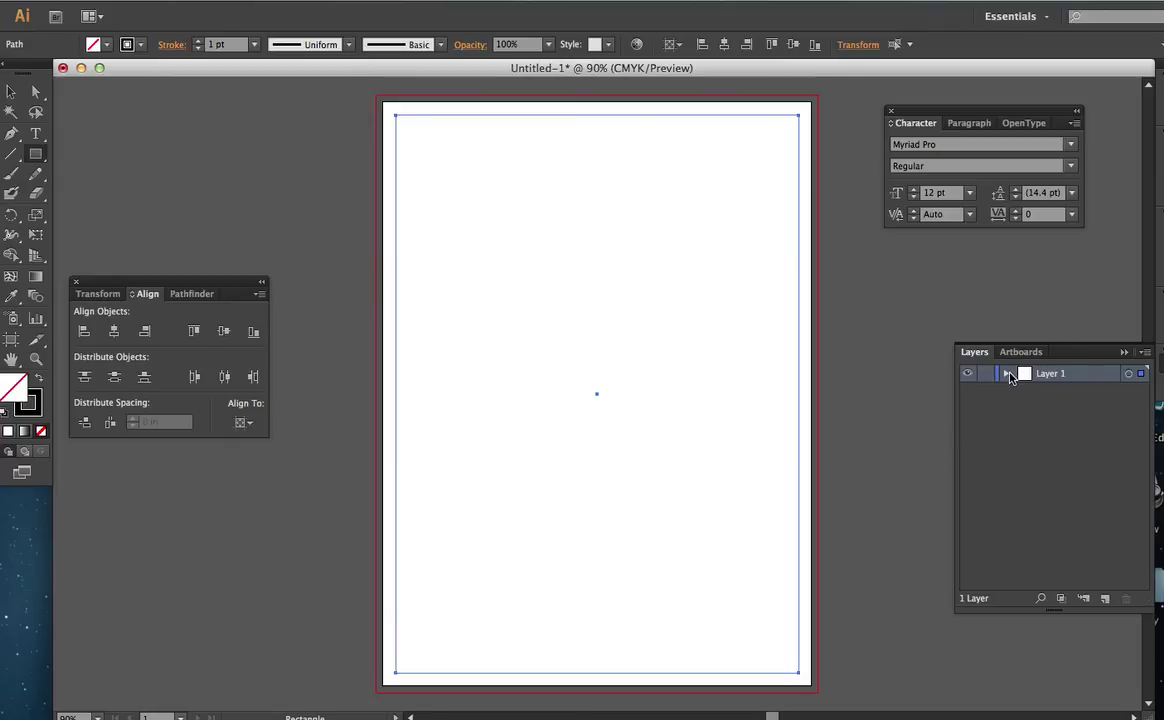
Lock the <Guide> inside Layer 1 and add a new Layer 2 above it.
{"action": "left_click", "coordinate": [1008, 374]}
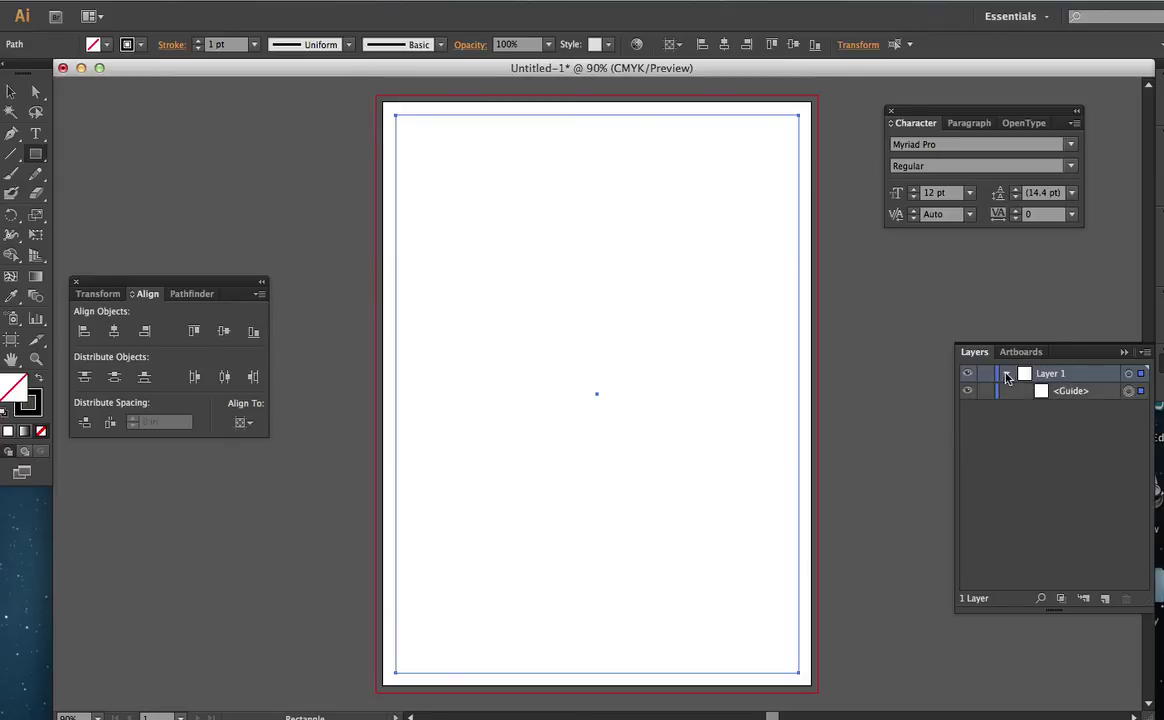
{"action": "left_click", "coordinate": [985, 391]}
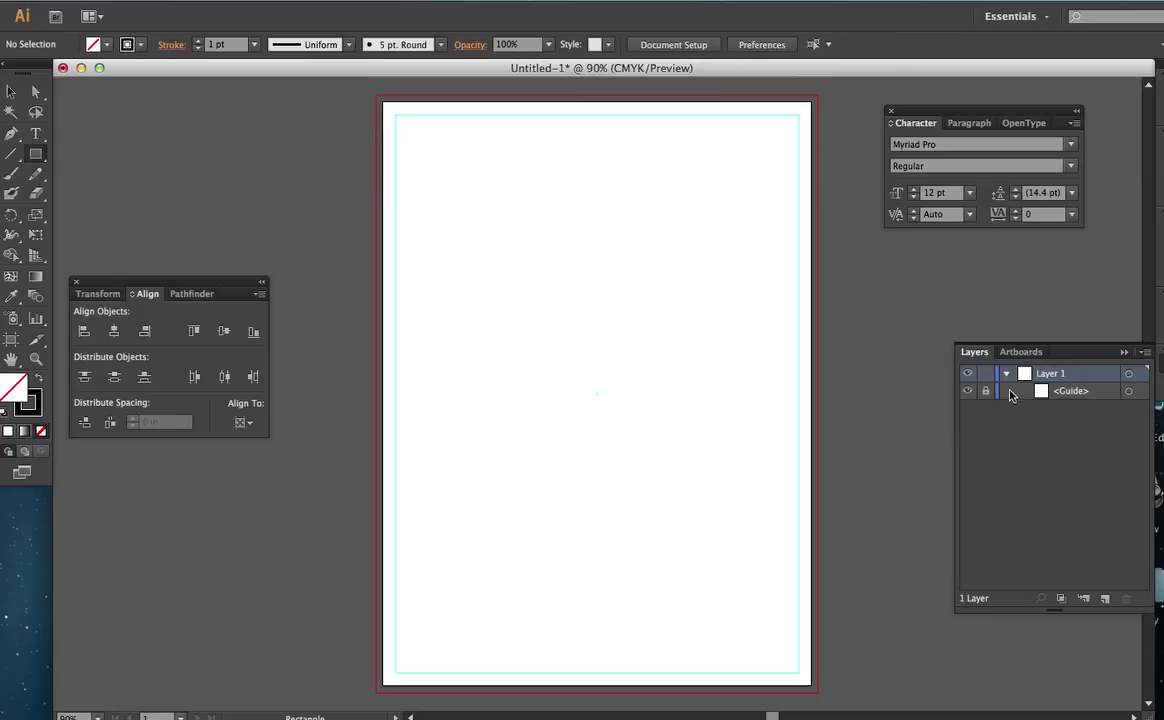
{"action": "left_click", "coordinate": [1006, 374]}
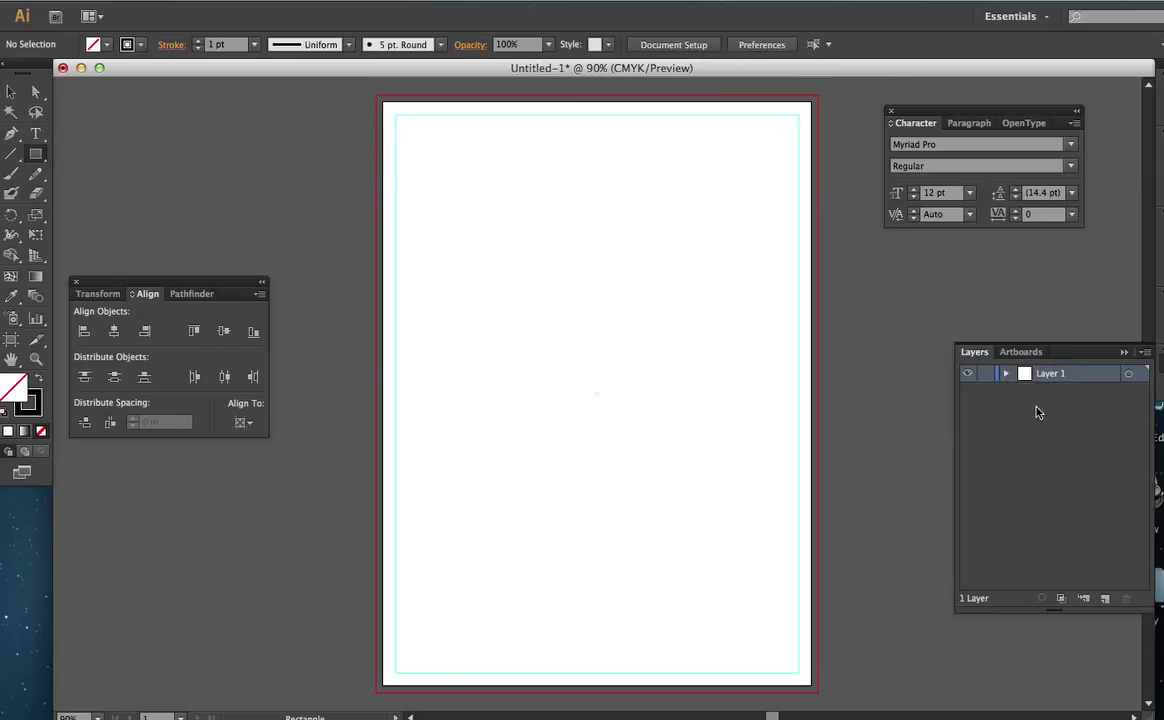
{"action": "left_click", "coordinate": [1106, 598]}
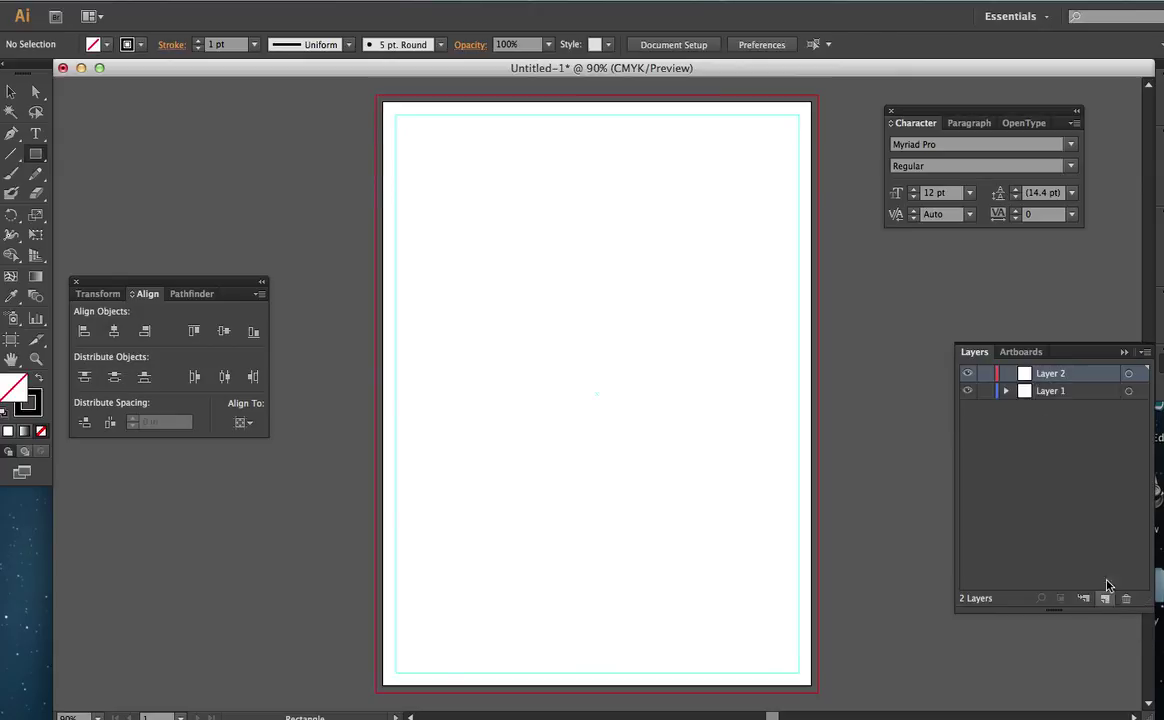